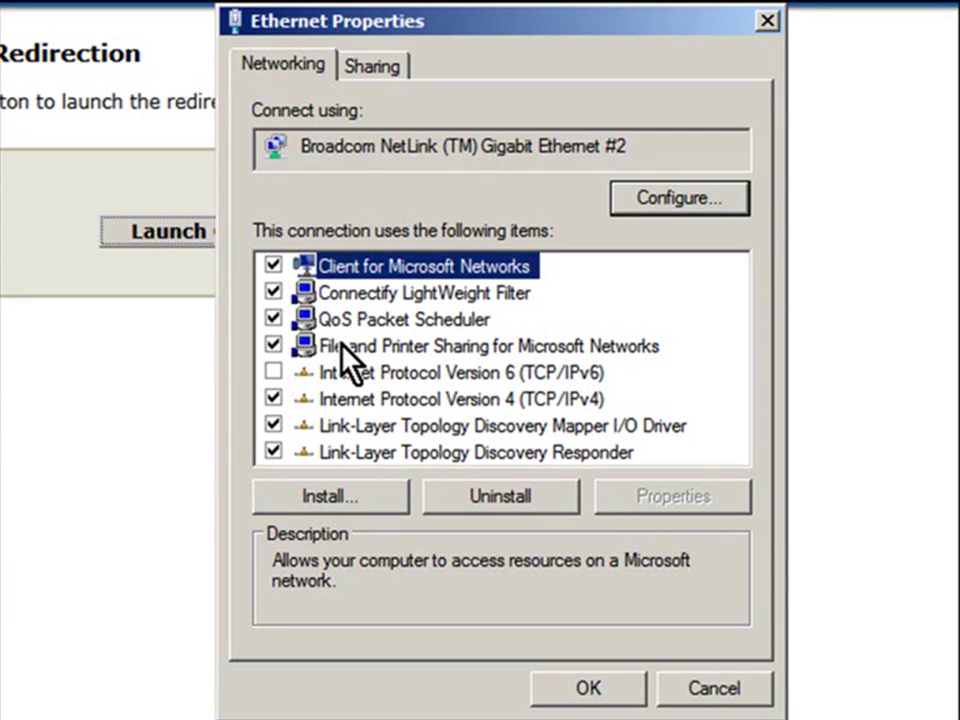
Set the adapter's IPv4 to static address 192.168.0.100 with subnet mask 255.255.255.0.
double_click(360, 398)
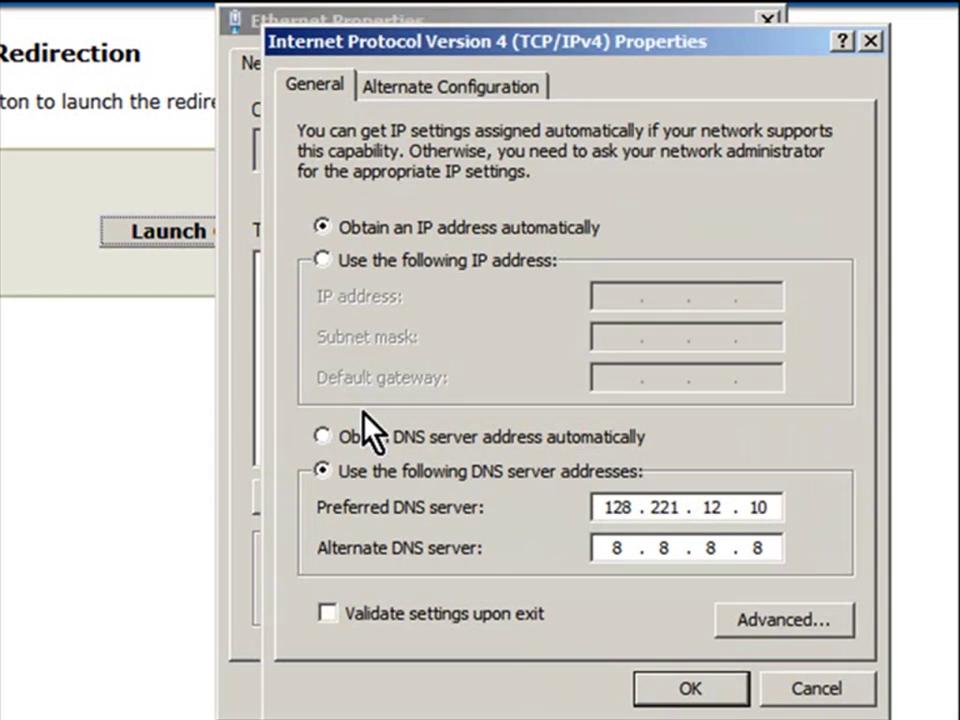
click(454, 262)
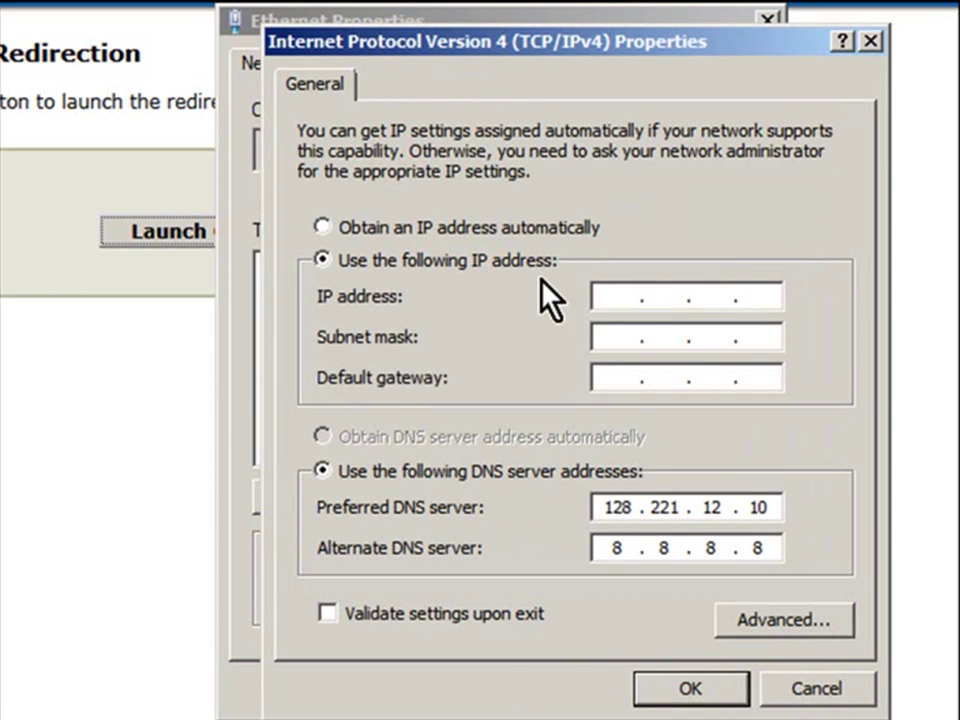
click(605, 296)
text(192 . 168 . 0 . )
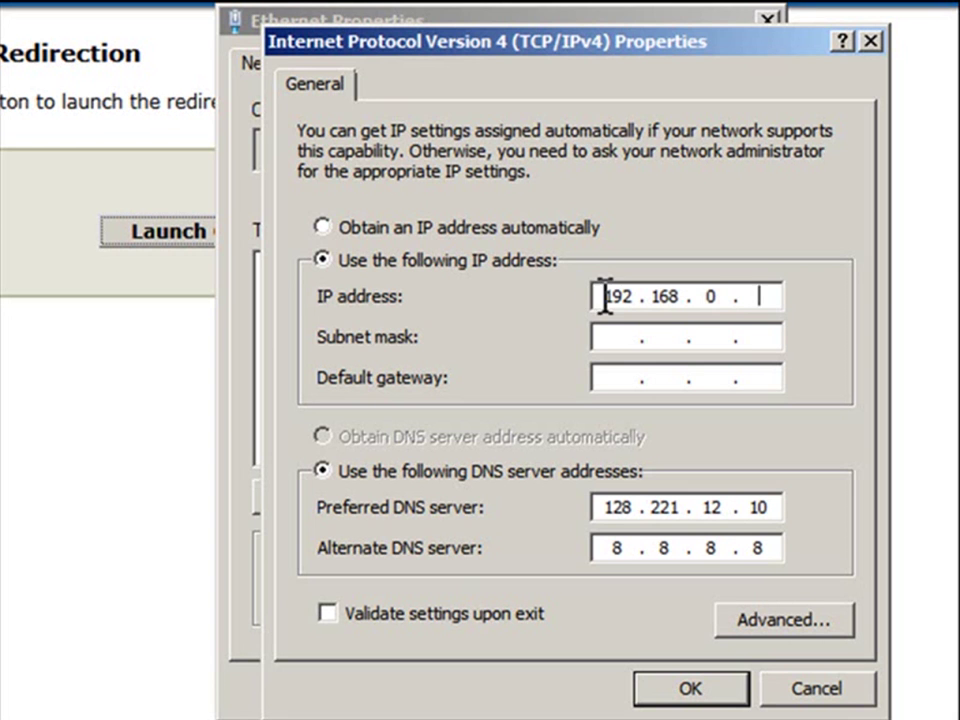
text(100)
key(Tab)
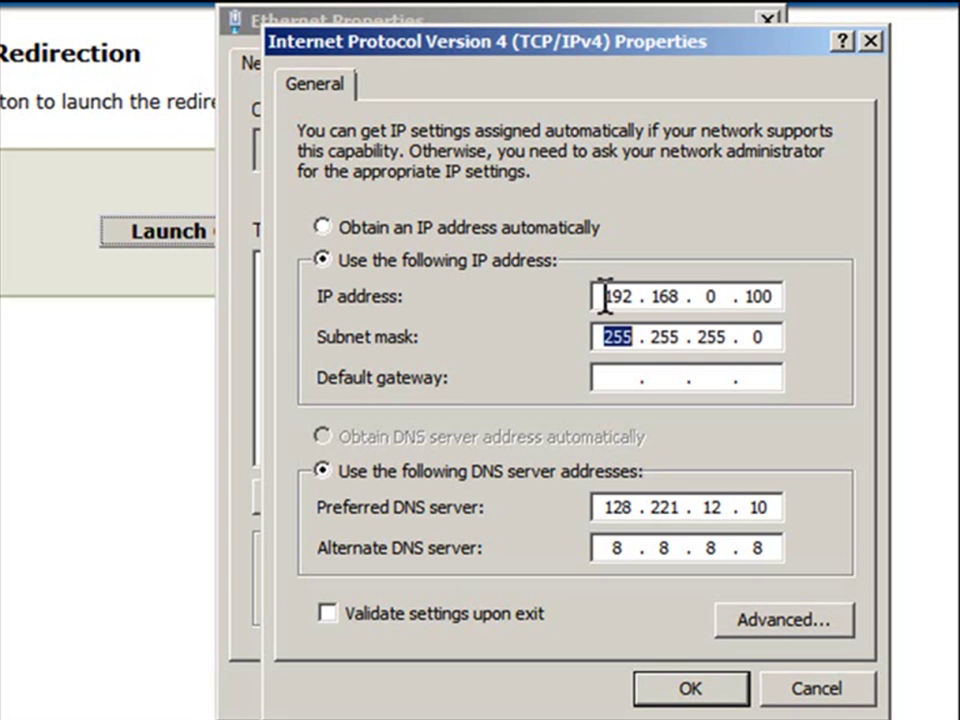
key(Tab)
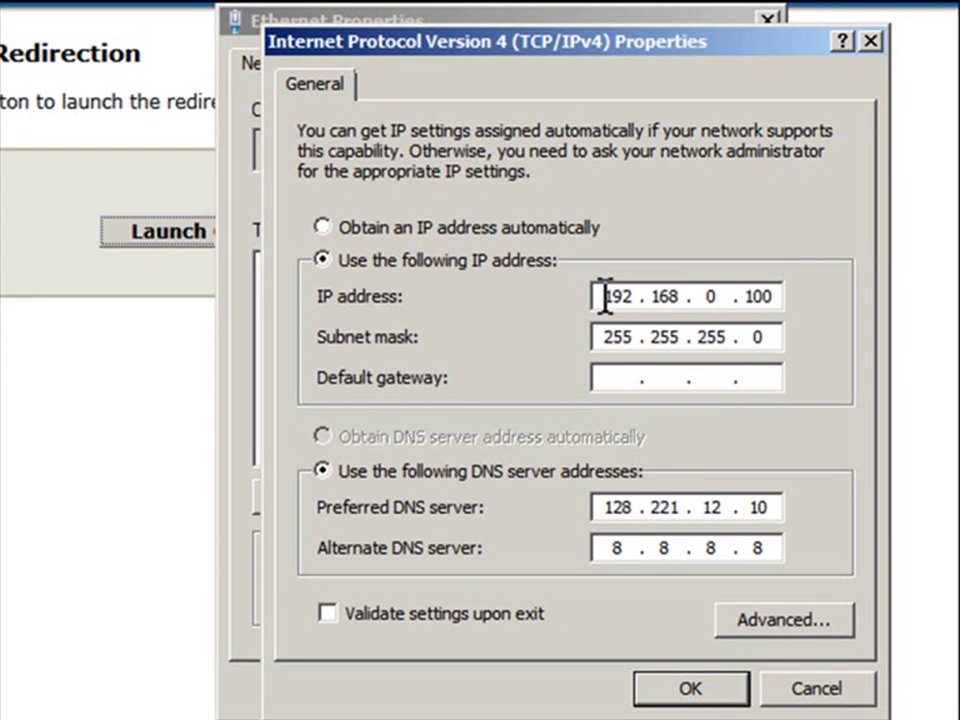
click(684, 690)
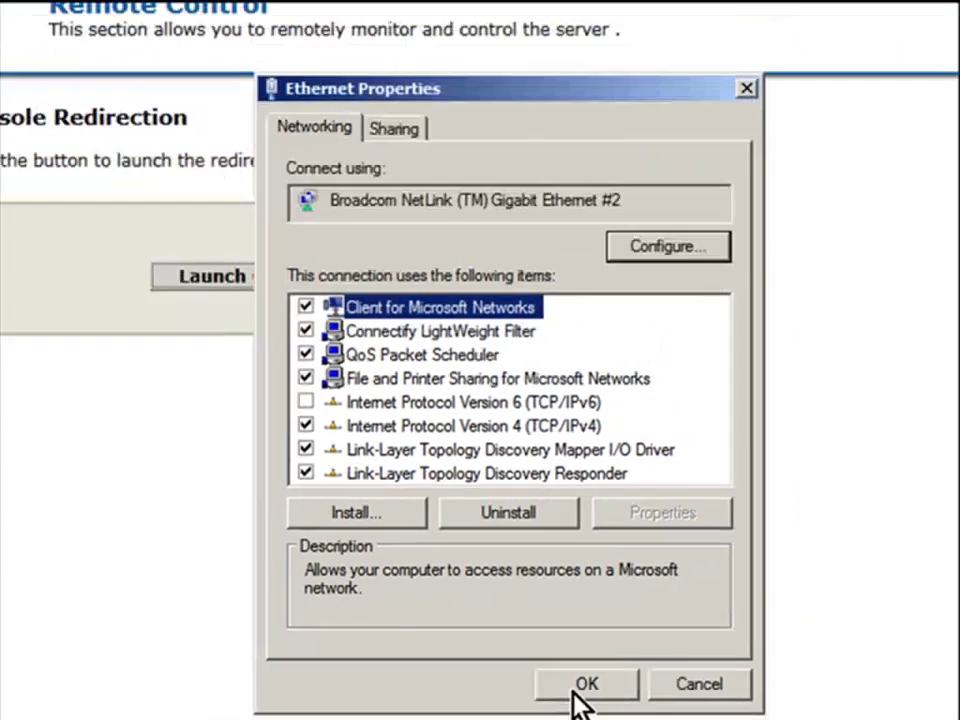
Apply the adapter properties and load the BMC web page at 192.168.0.120.
click(588, 688)
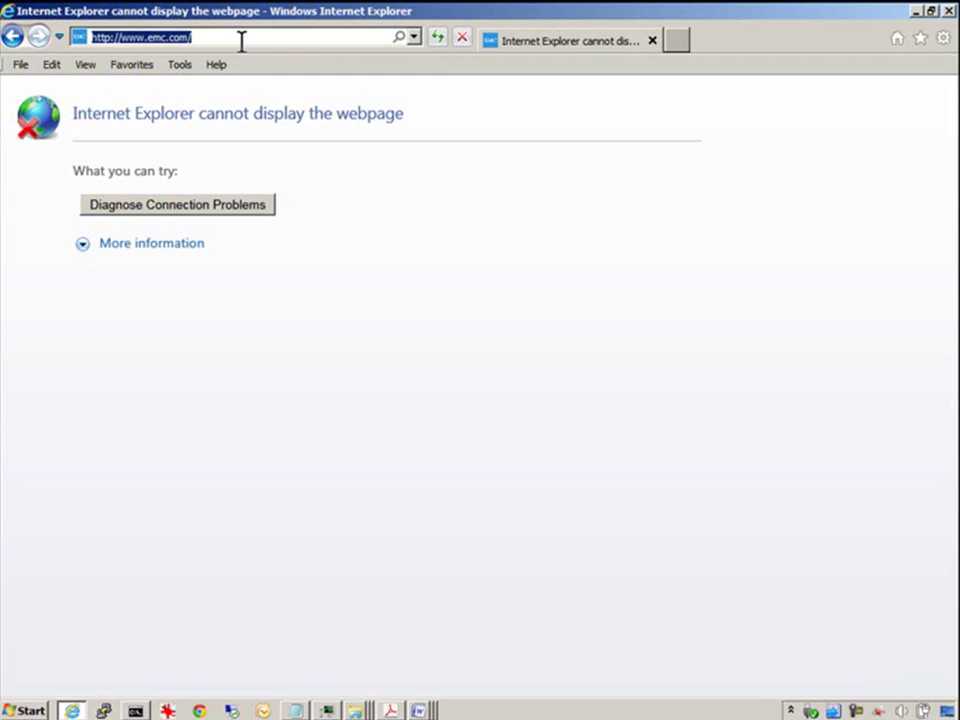
text(192.168.0.120)
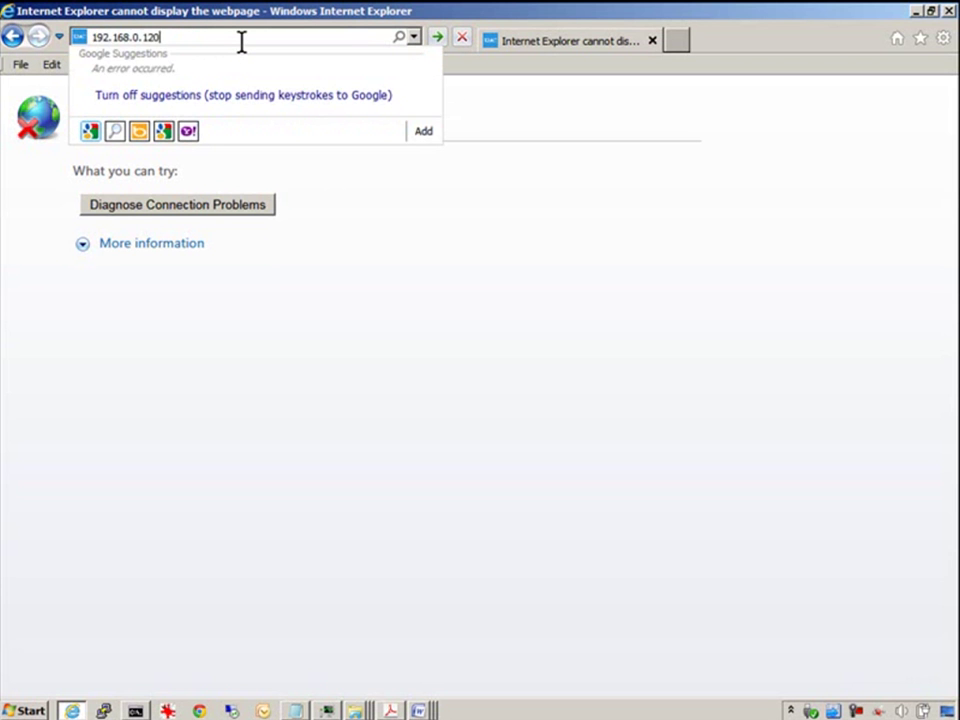
key(Return)
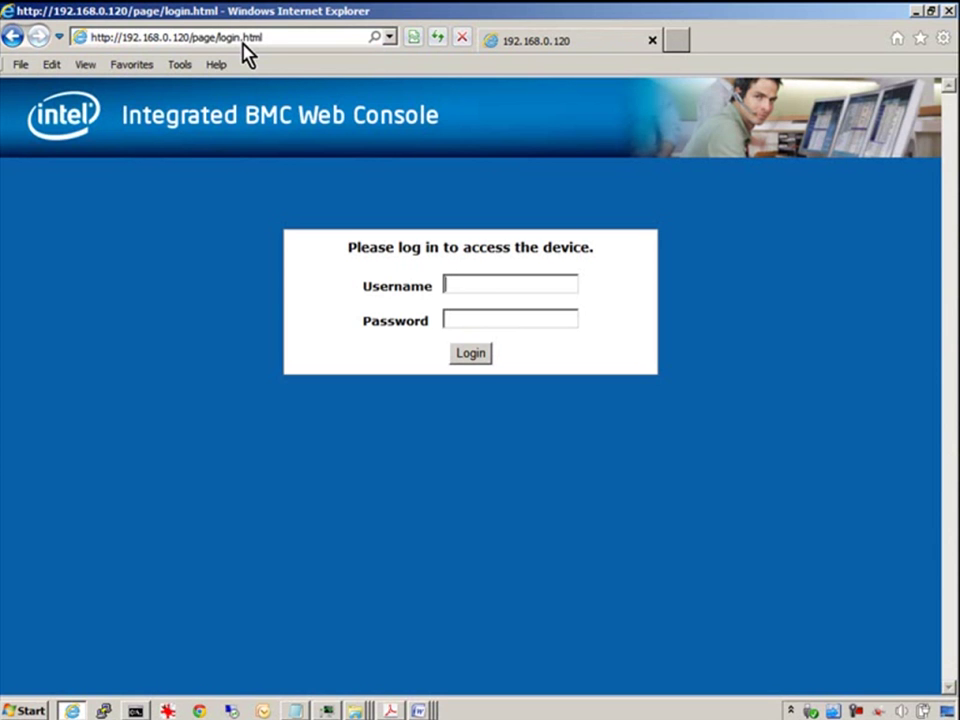
Log in as root with the account password and go to the Remote Control section.
text(root)
key(Tab)
text(superuser)
key(Return)
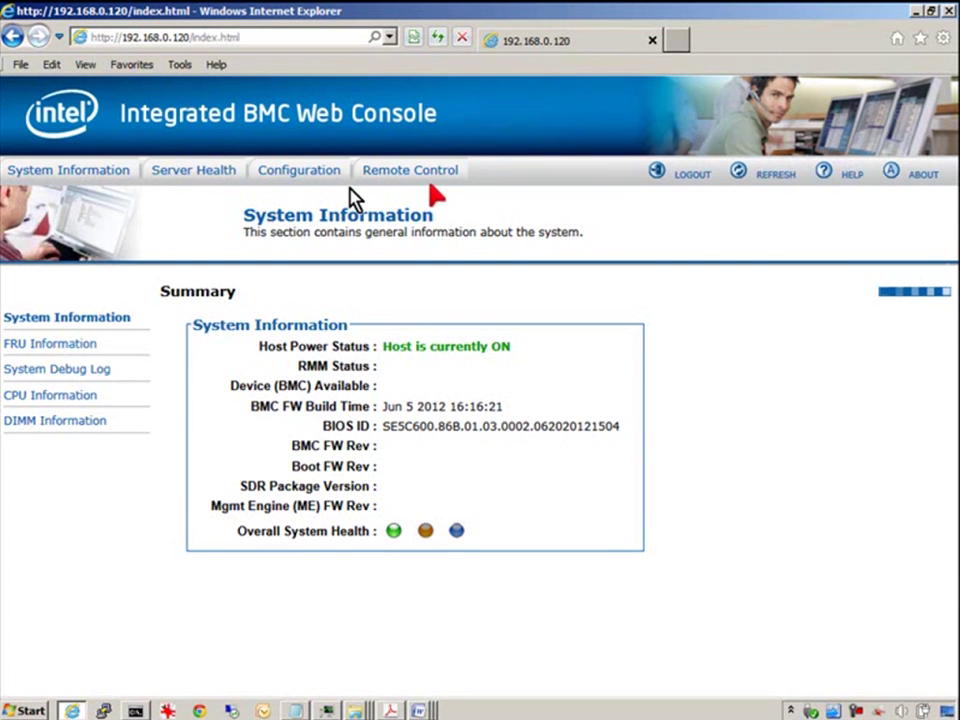
click(393, 180)
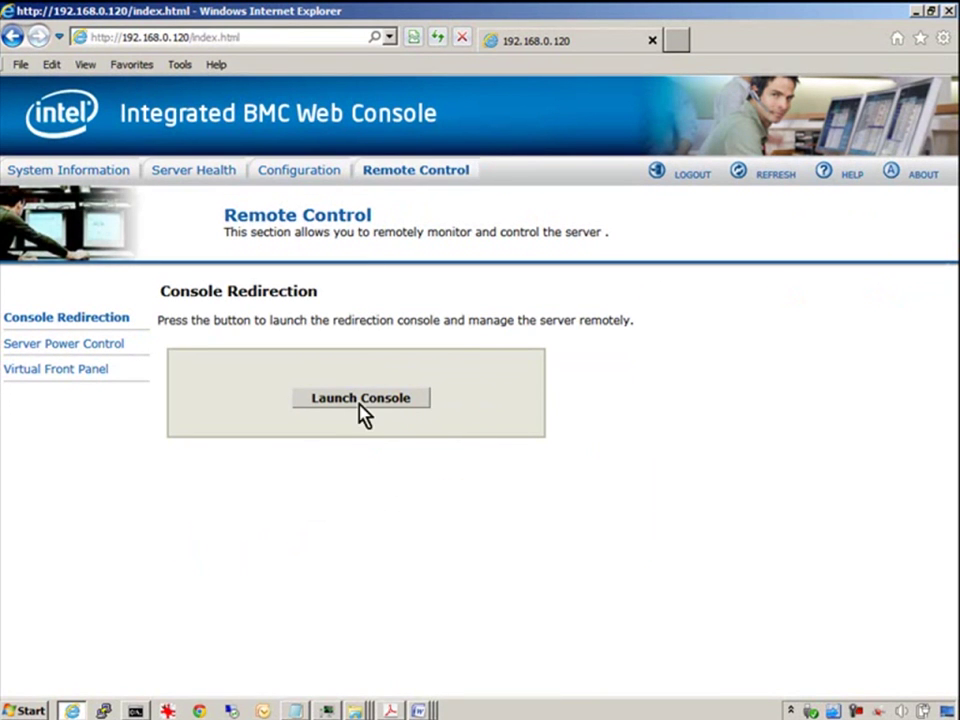
Launch console redirection and open the downloaded jviewer.jnlp to start JViewer.
click(364, 402)
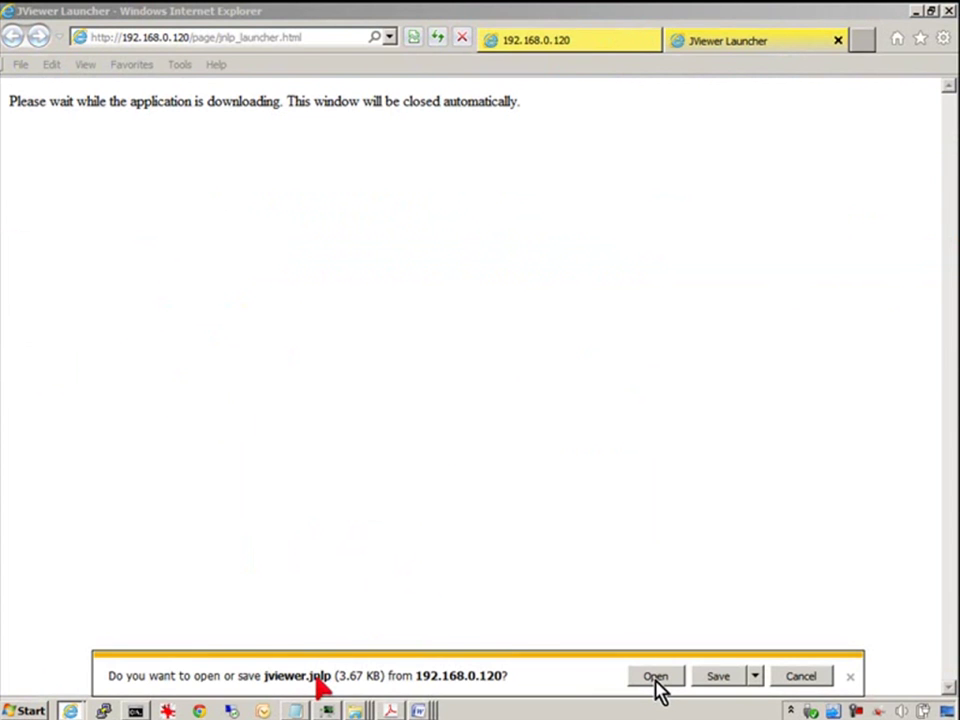
click(655, 677)
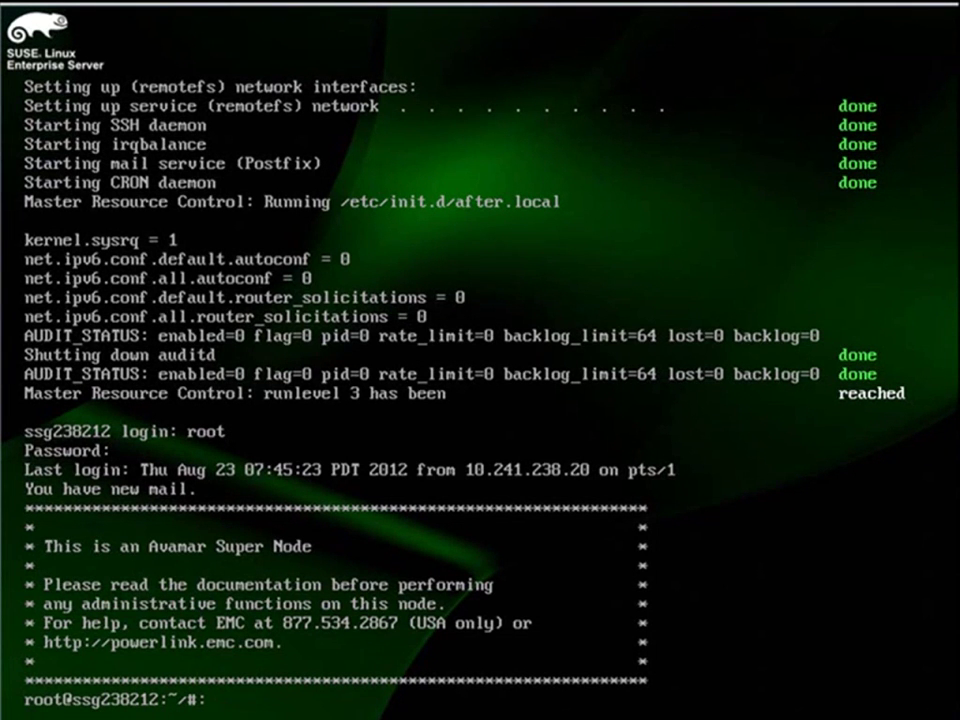
Run ipmitool lan set 1 commands for IP 10.241.238.108, netmask 255.255.255.0 and gateway 10.241.238.1.
text(ipmitool lan set 1 ipaddr 10.241.238.108)
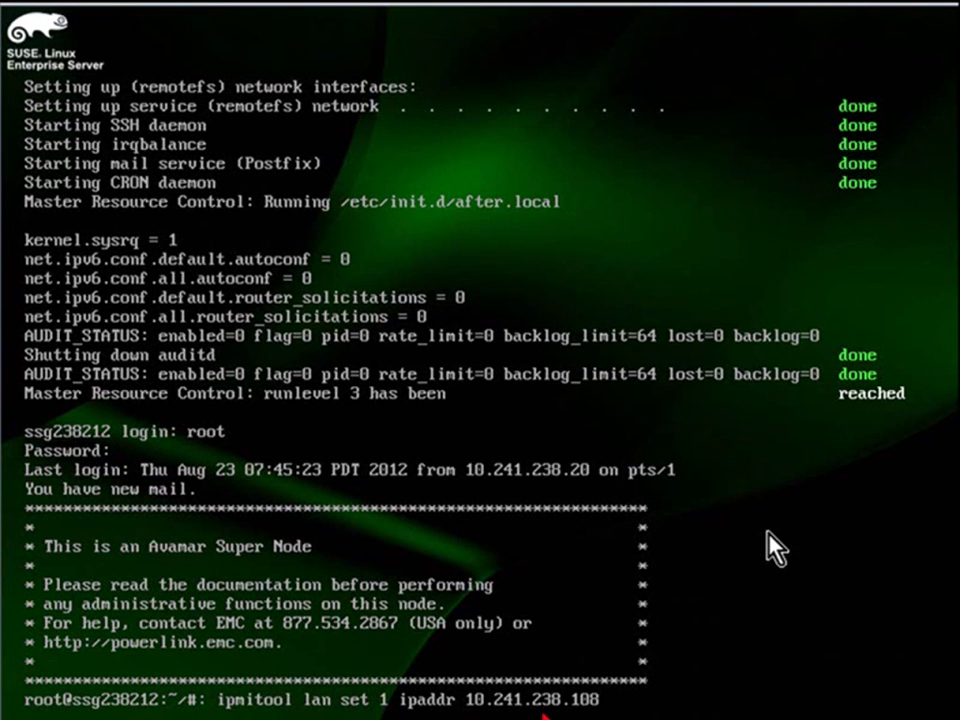
key(Return)
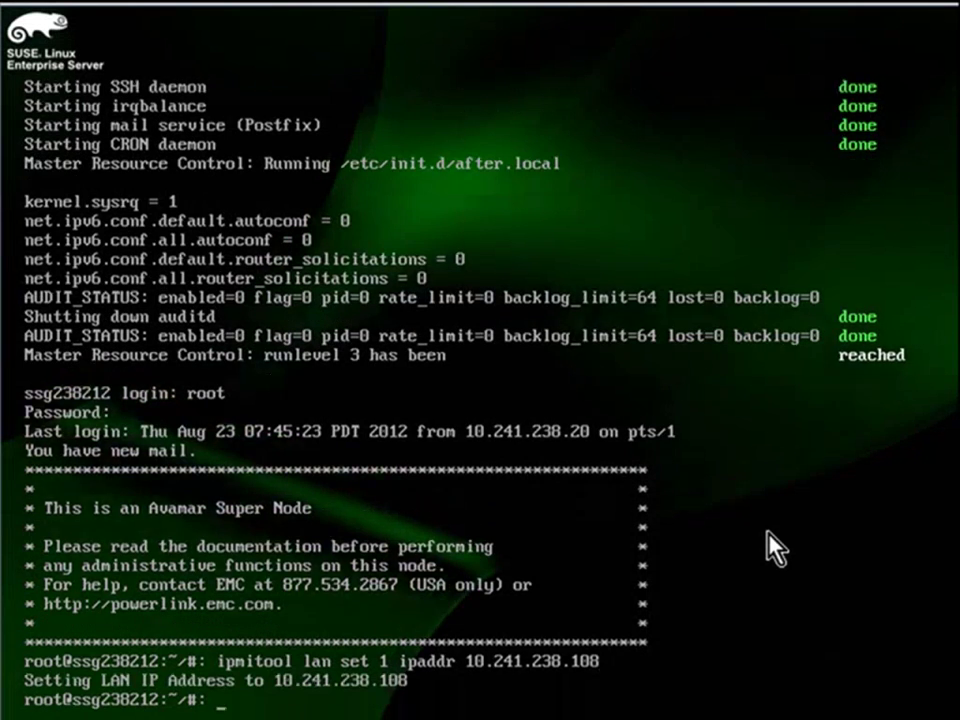
text(ipmitool lan set 1 n)
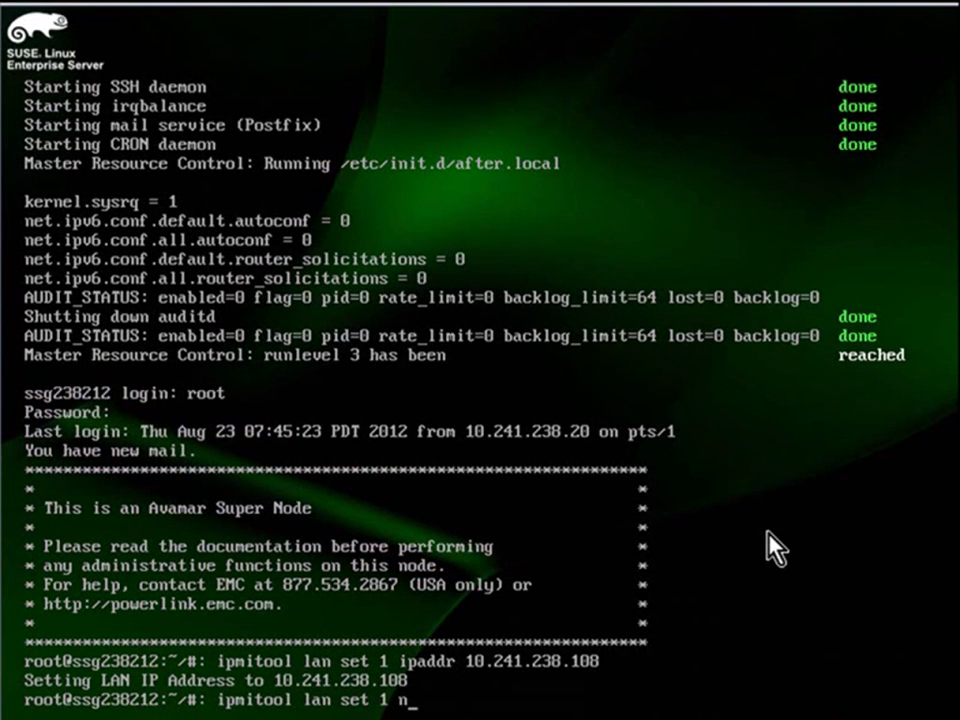
text(etmask 255.255.255.0)
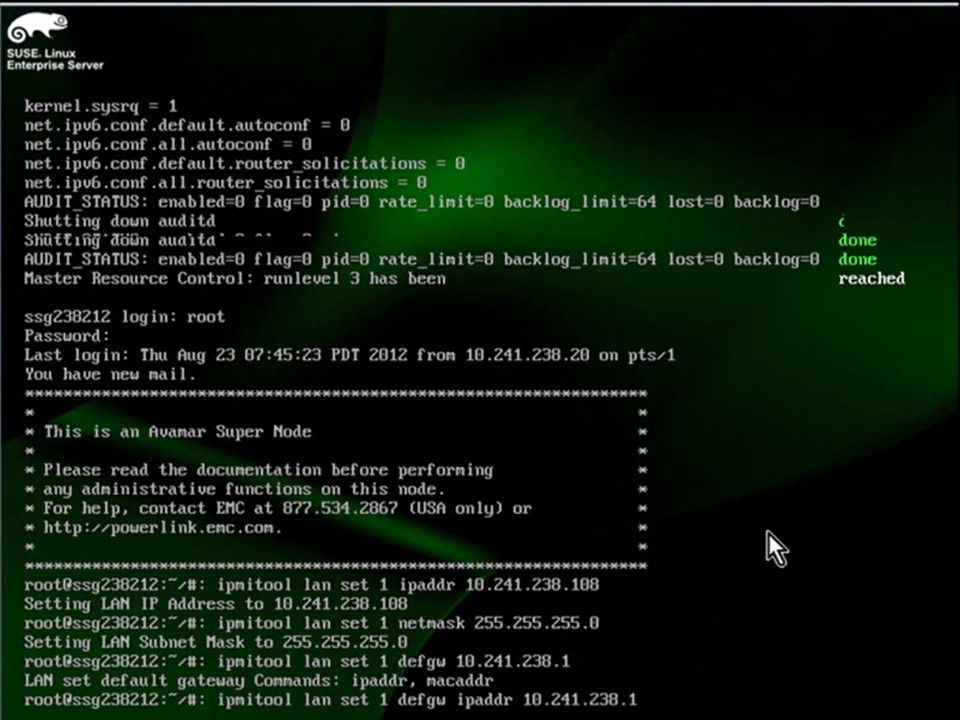
key(Return)
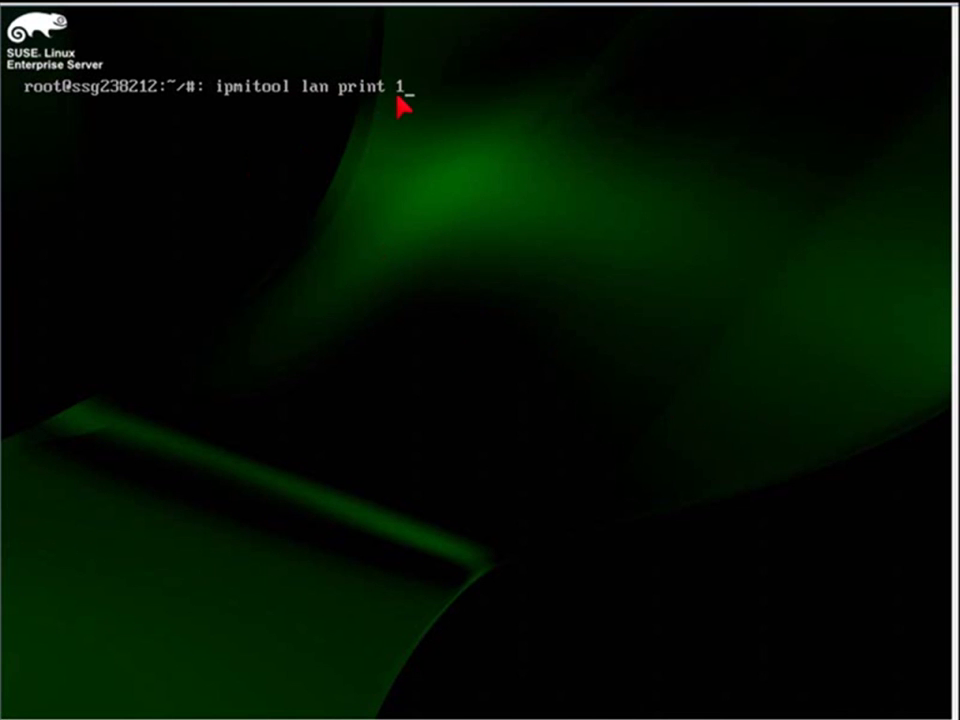
Run ipmitool lan print 1 to confirm IP 10.241.238.108 and gateway 10.241.238.1.
key(Return)
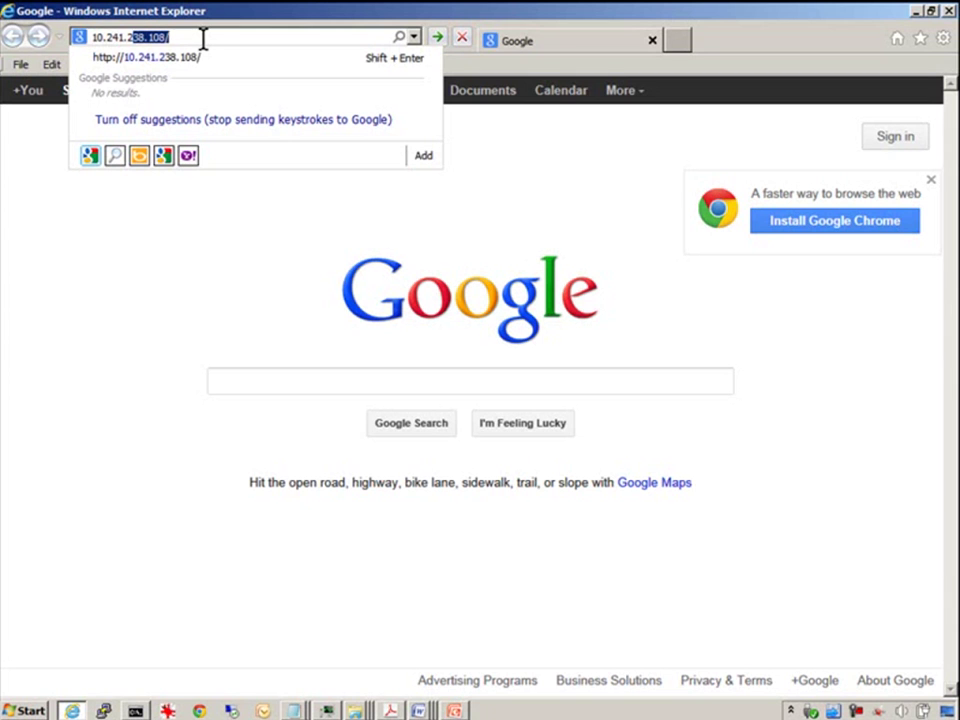
Load the BMC at 10.241.238.108 and log in as root with the account password.
text(38)
key(Return)
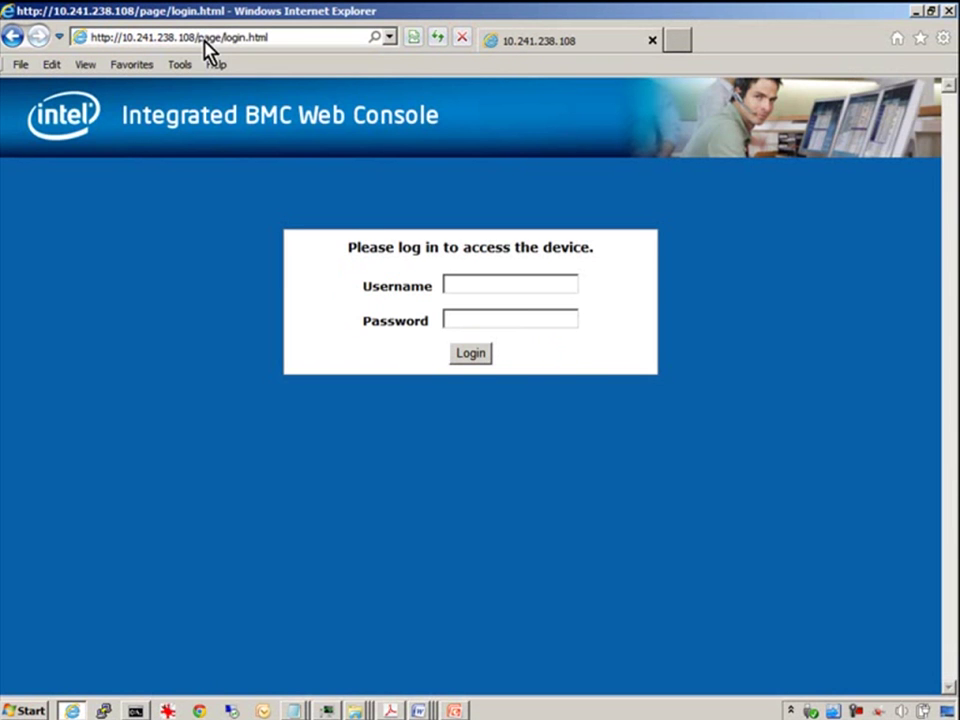
text(root)
key(Tab)
text(•••••)
key(Return)
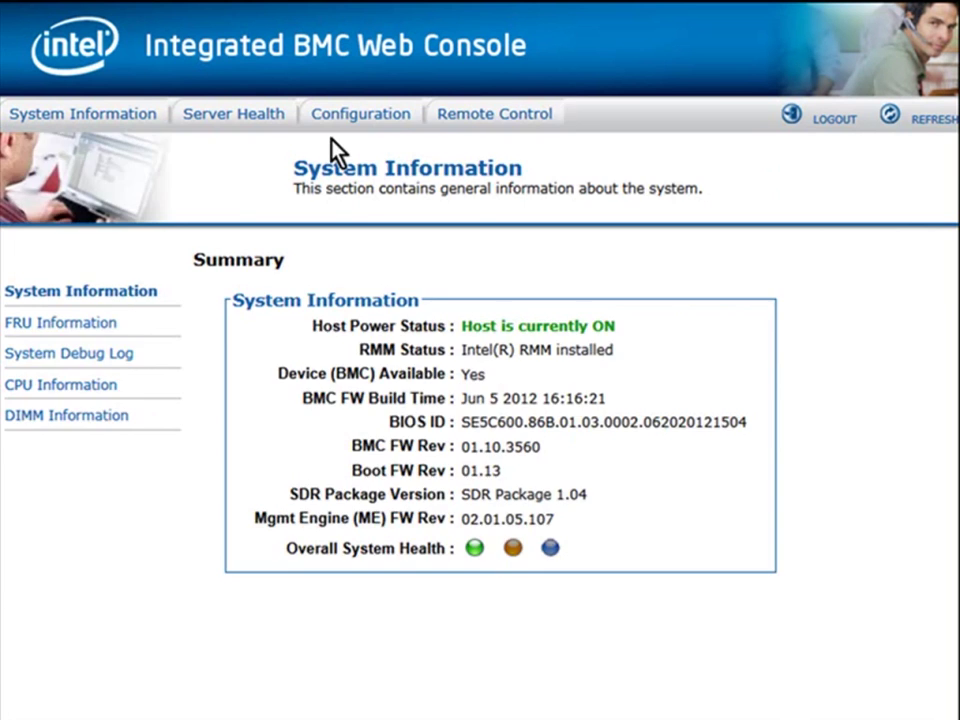
Check the Configuration IPv4 settings show 10.241.238.108, then return to Remote Control.
click(385, 116)
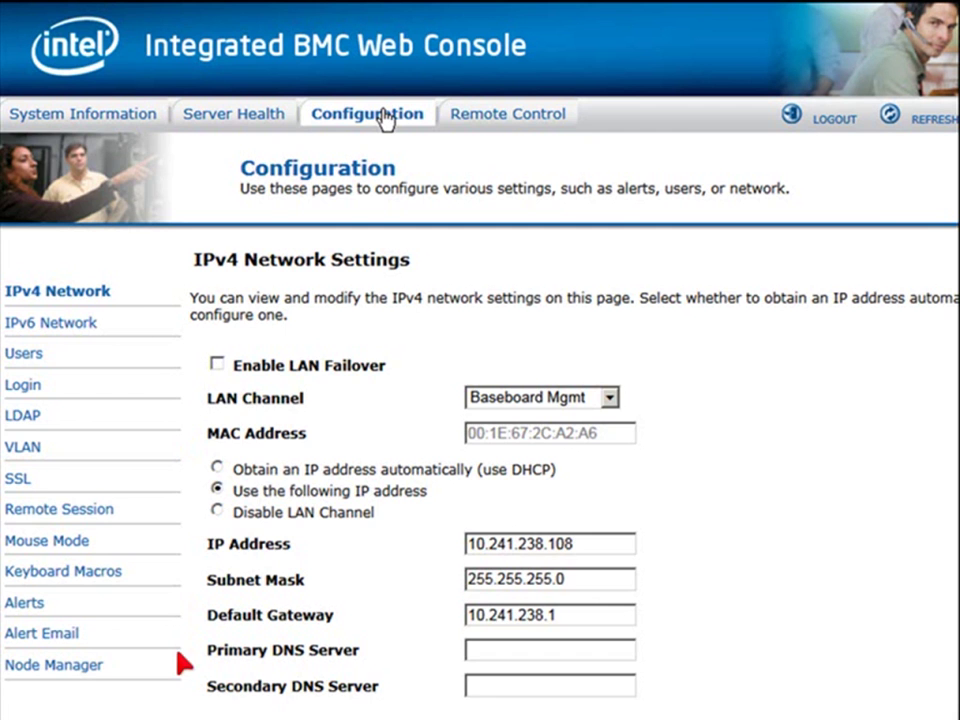
click(518, 118)
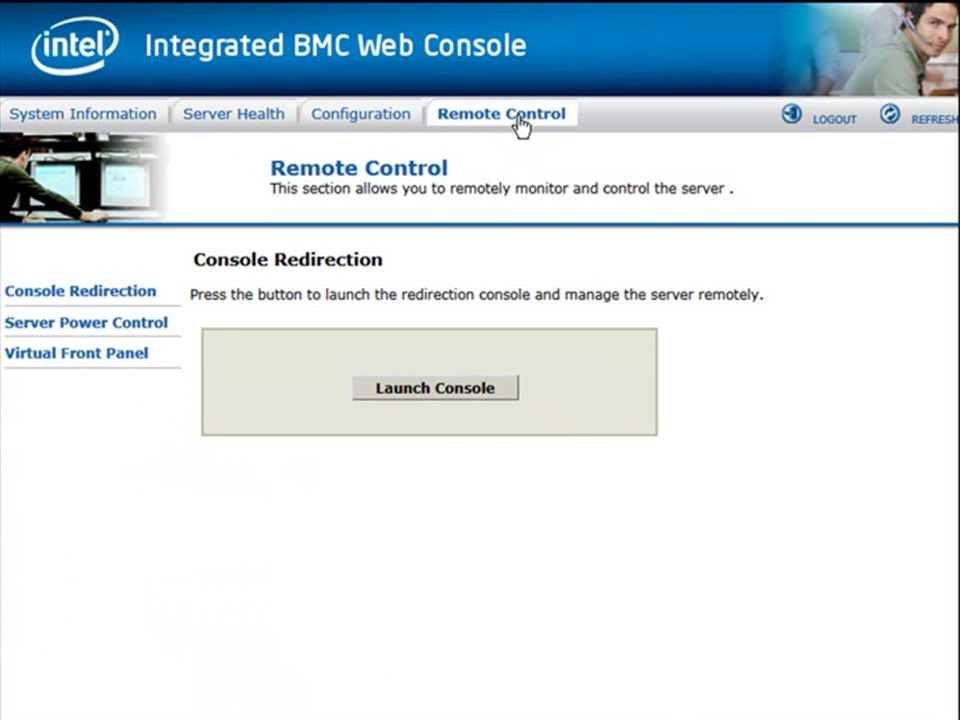
Open the Virtual Front Panel and its Server Power Control options.
click(90, 358)
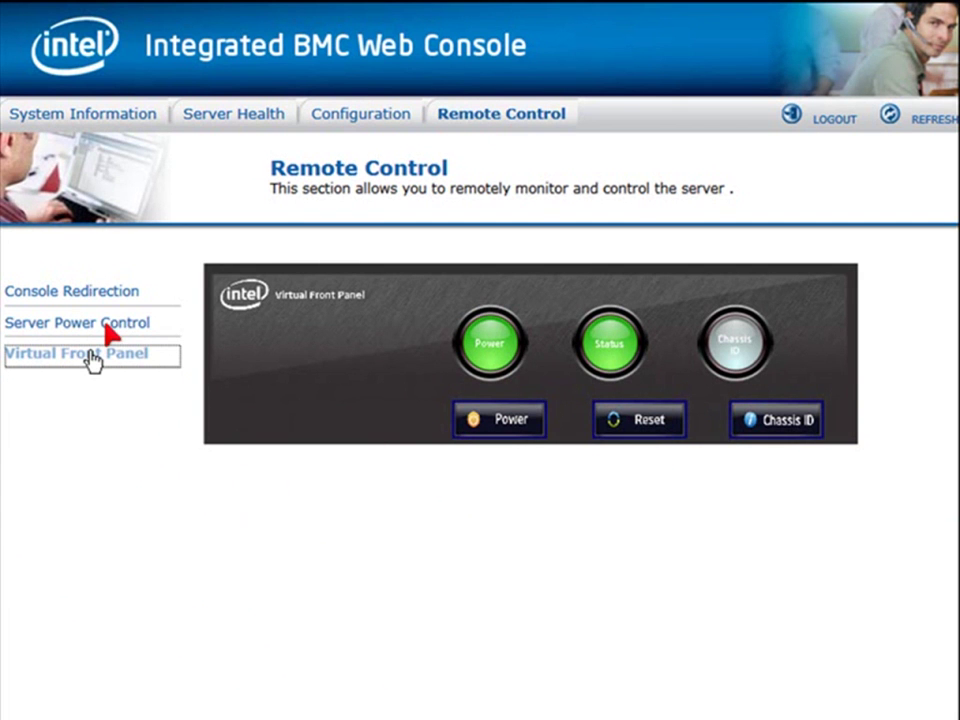
click(117, 327)
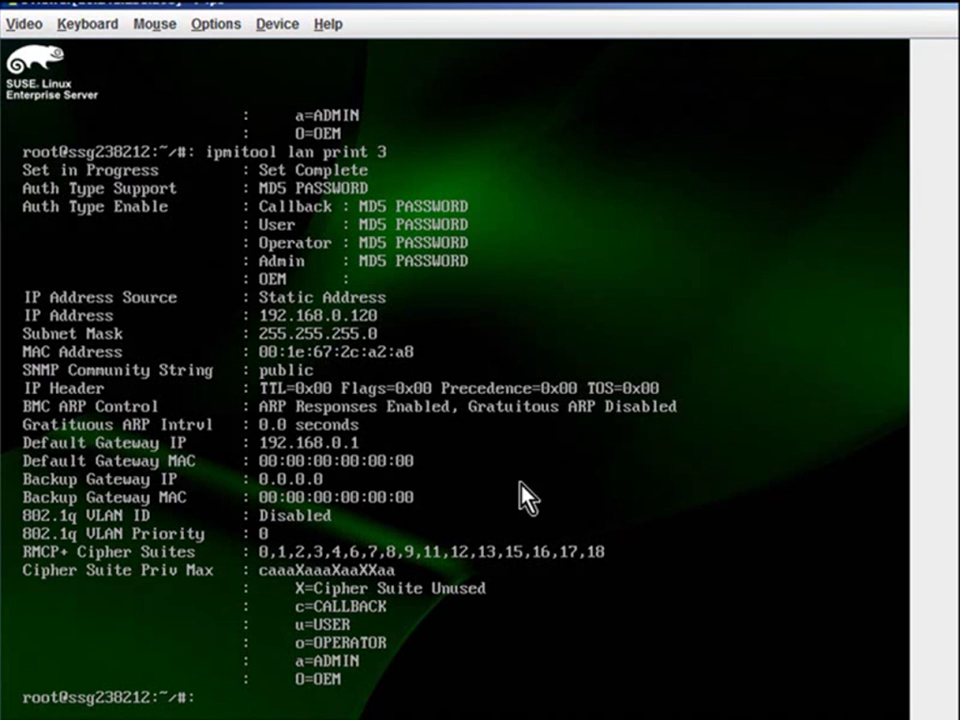
Redirect avamar-kickstart-SLES11-SP1-64-0038s.iso from C:\ hyla folder via Device > Redirect ISO.
click(278, 26)
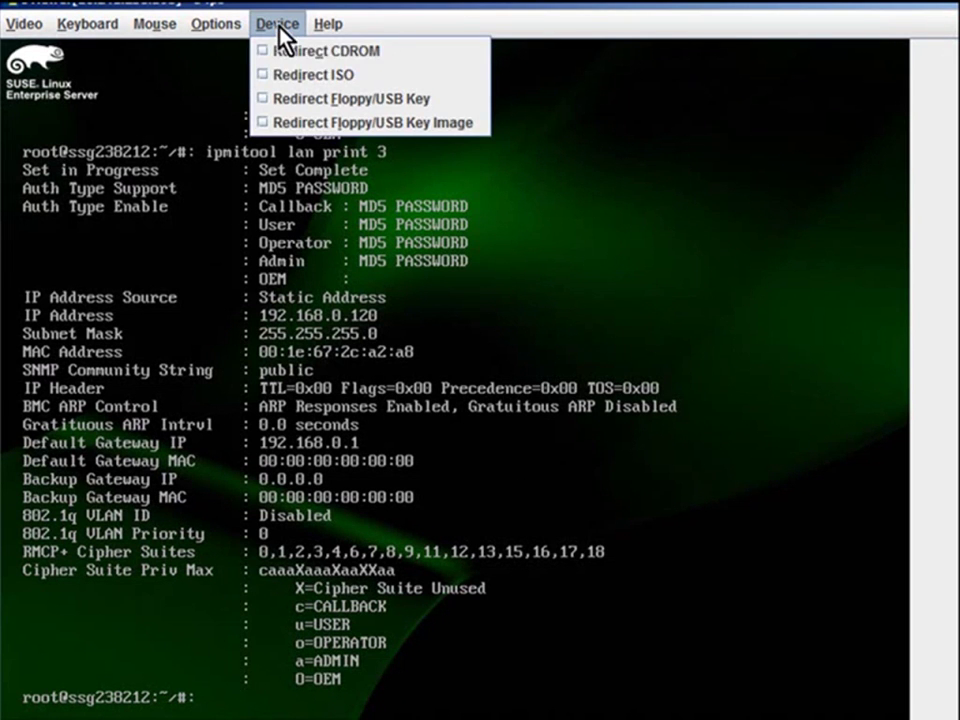
click(291, 76)
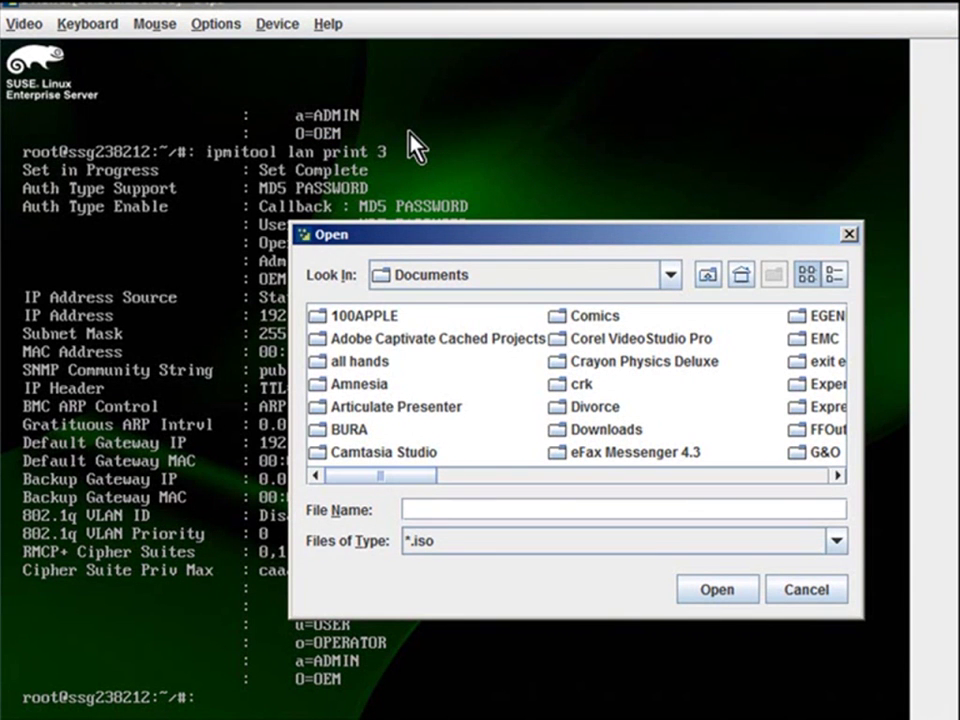
text(c:\)
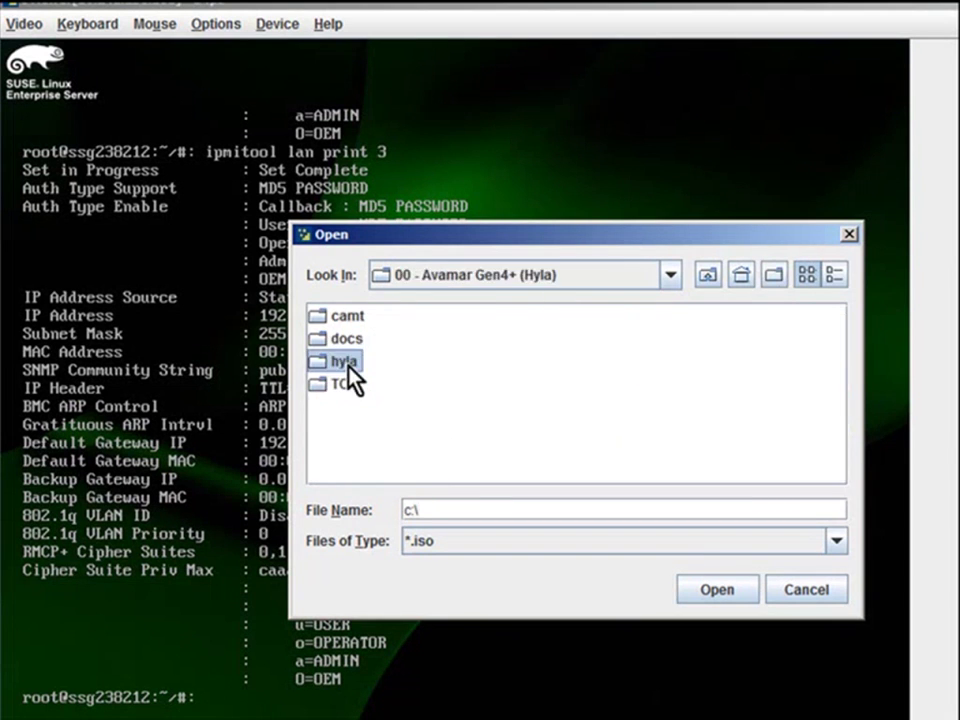
double_click(350, 363)
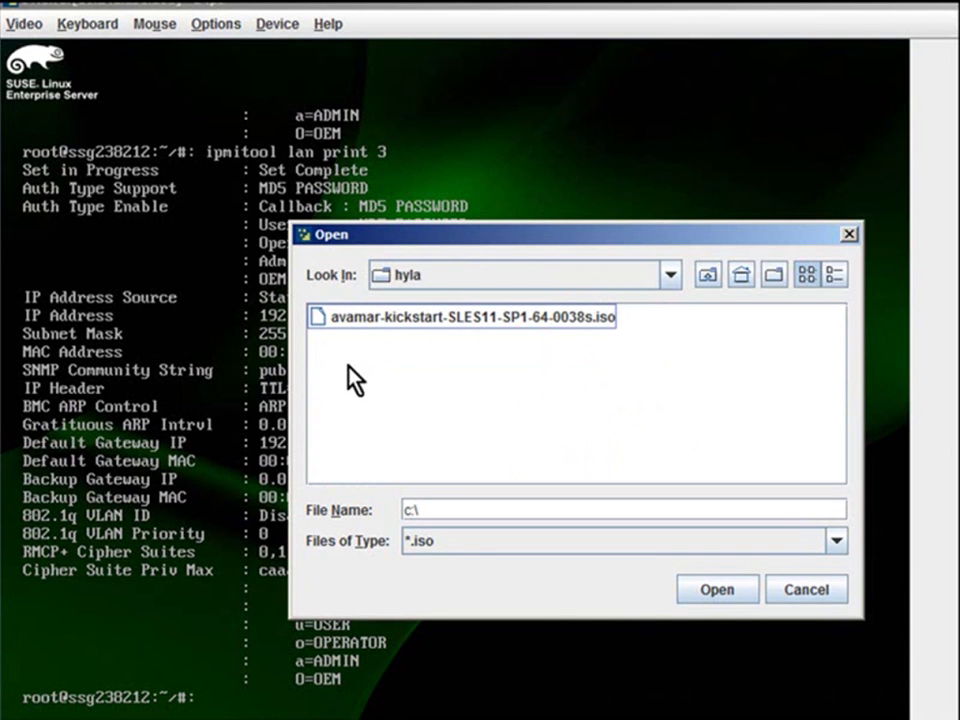
click(440, 330)
double_click(437, 321)
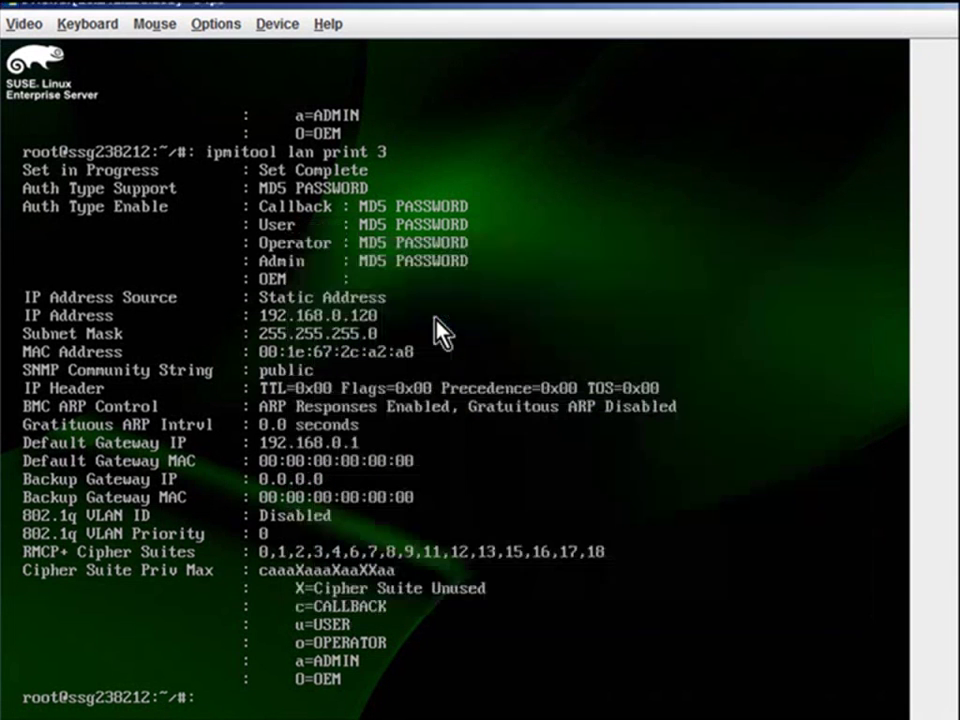
Run reboot at the root prompt so the server restarts from the kickstart ISO.
text(reboot)
key(Return)
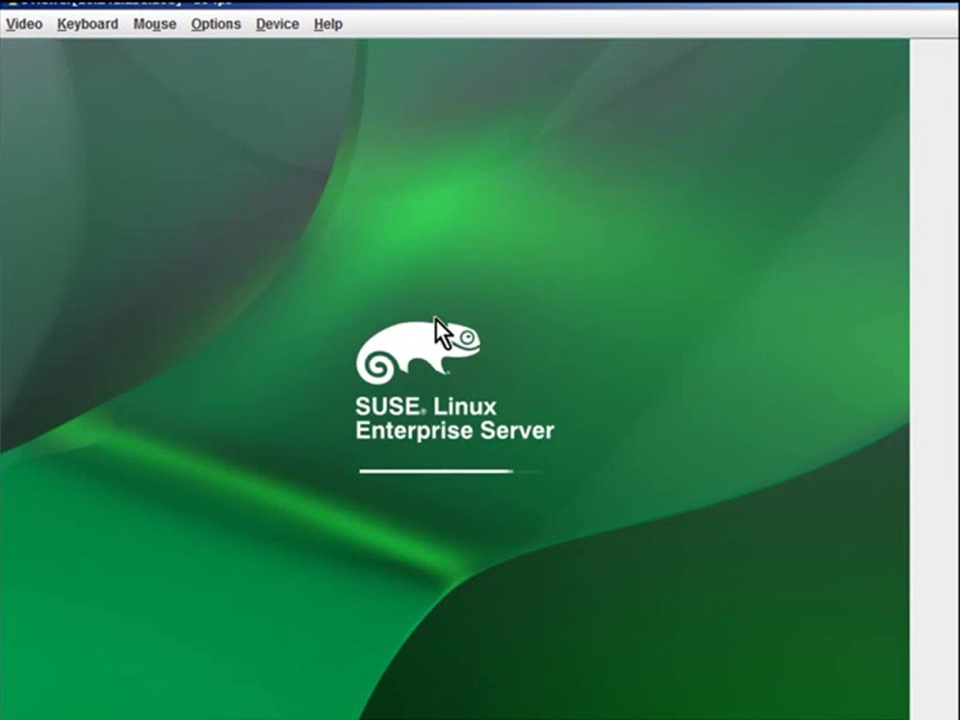